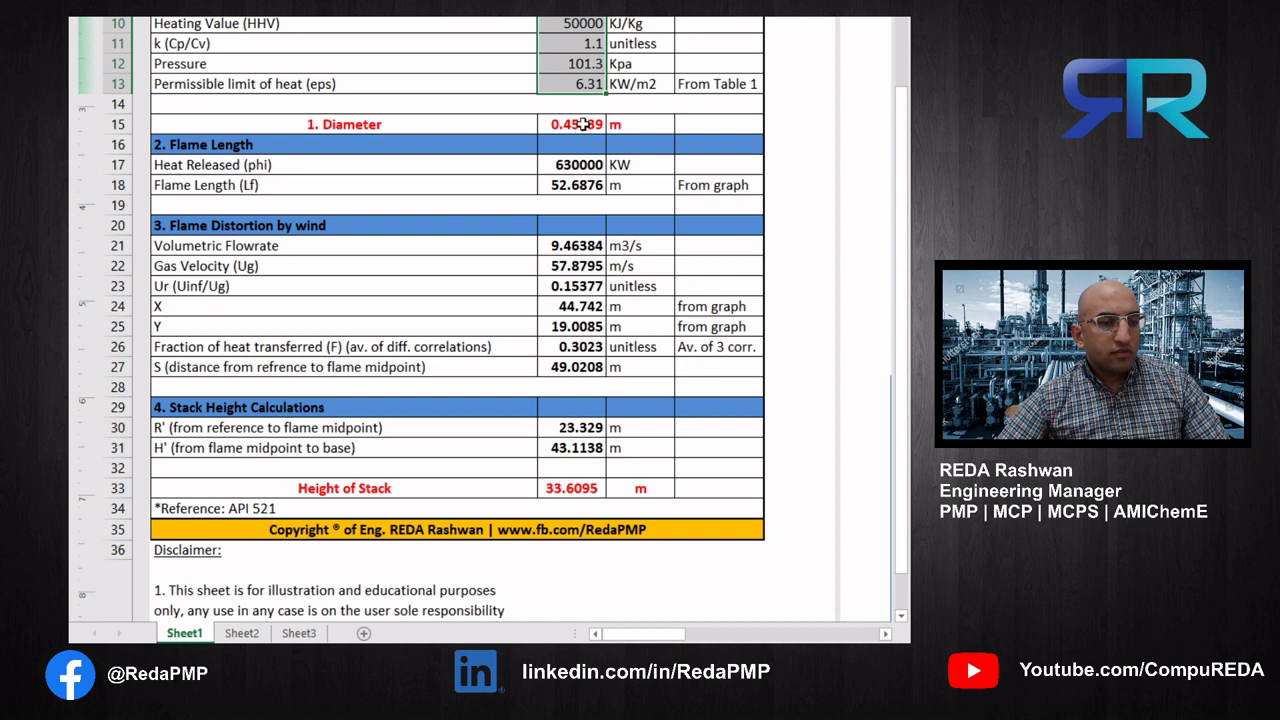
# Step: Review the calculated stack diameter and the flame length, comparing the flame length with its log-log source graph
pyautogui.scroll(3, 578, 200)
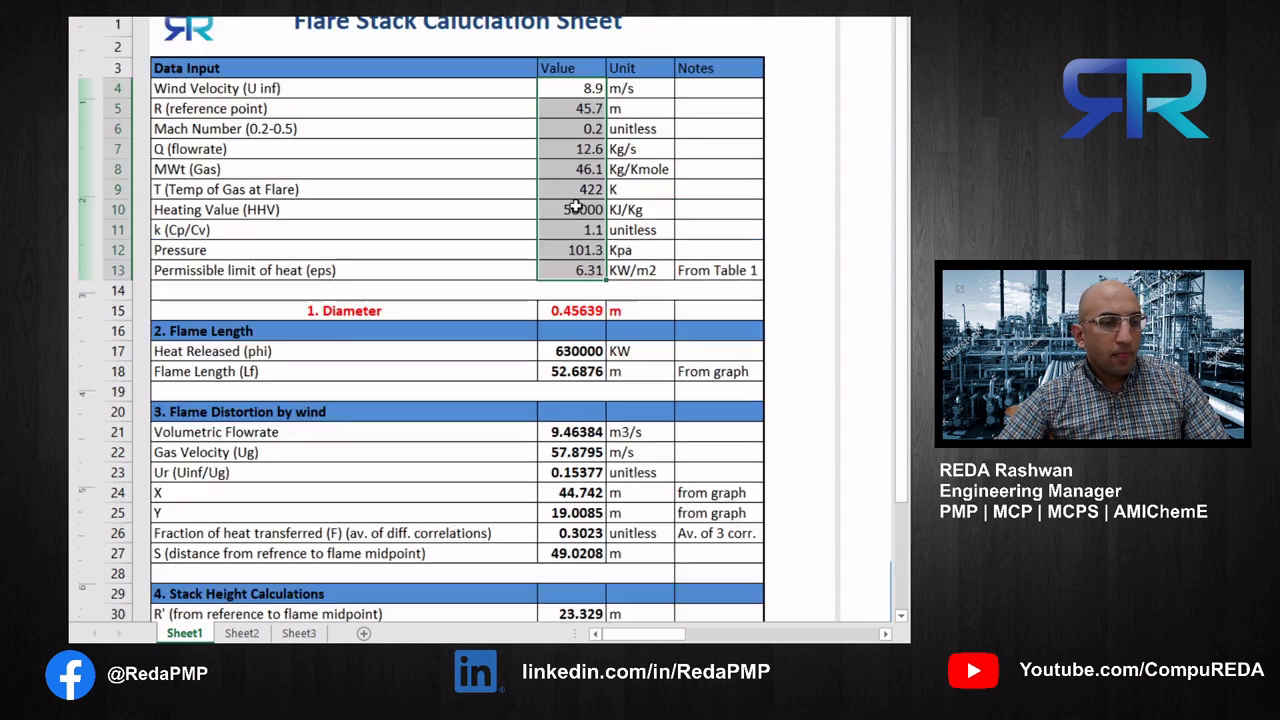
pyautogui.click(568, 311)
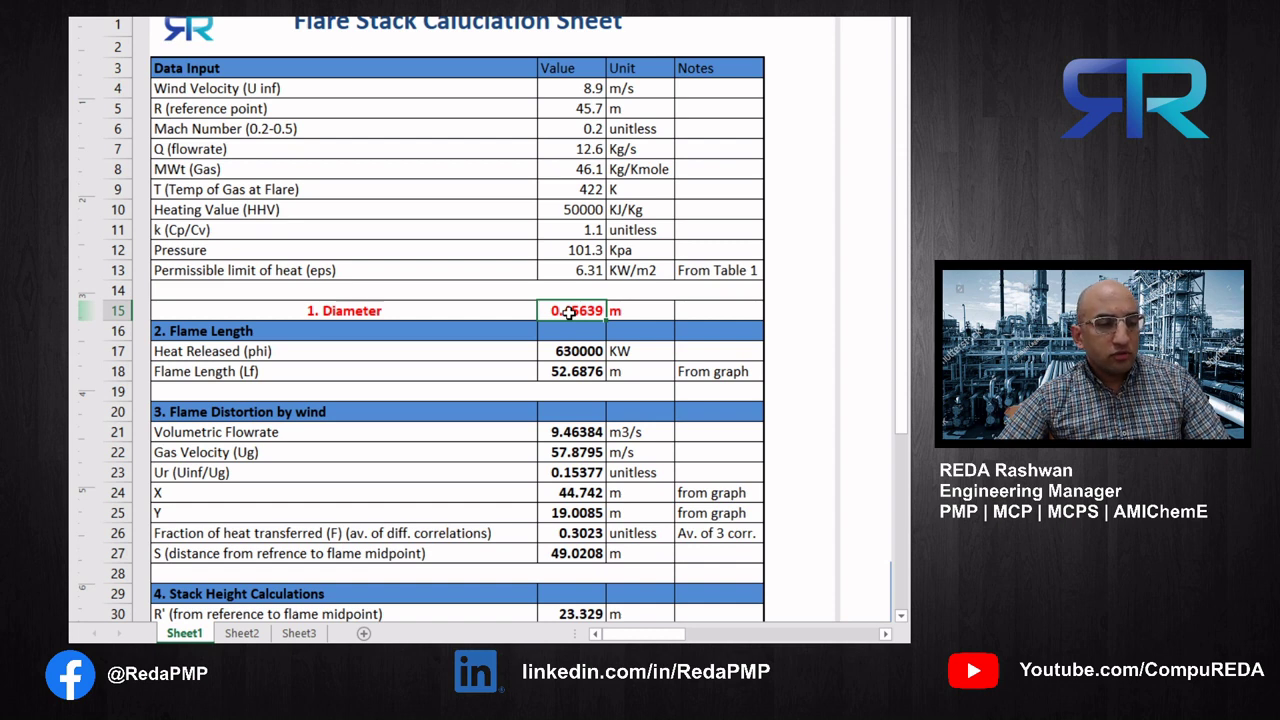
pyautogui.scroll(-3, 568, 311)
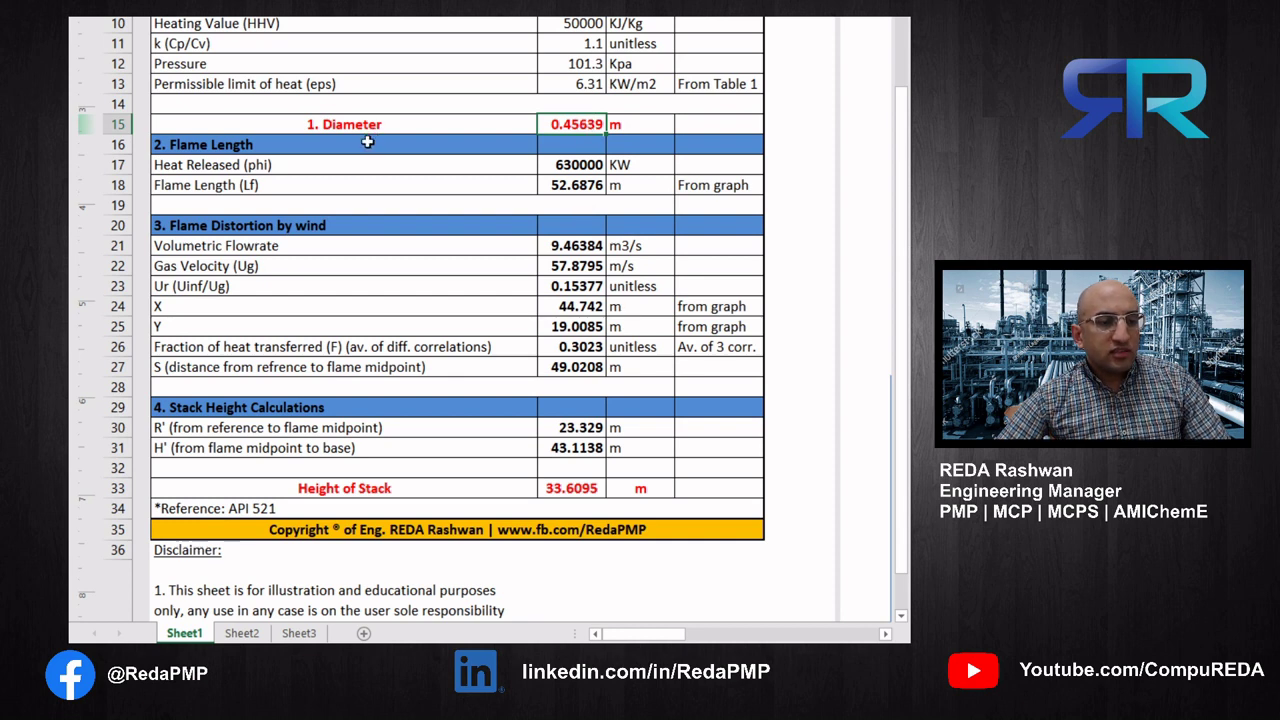
pyautogui.click(581, 189)
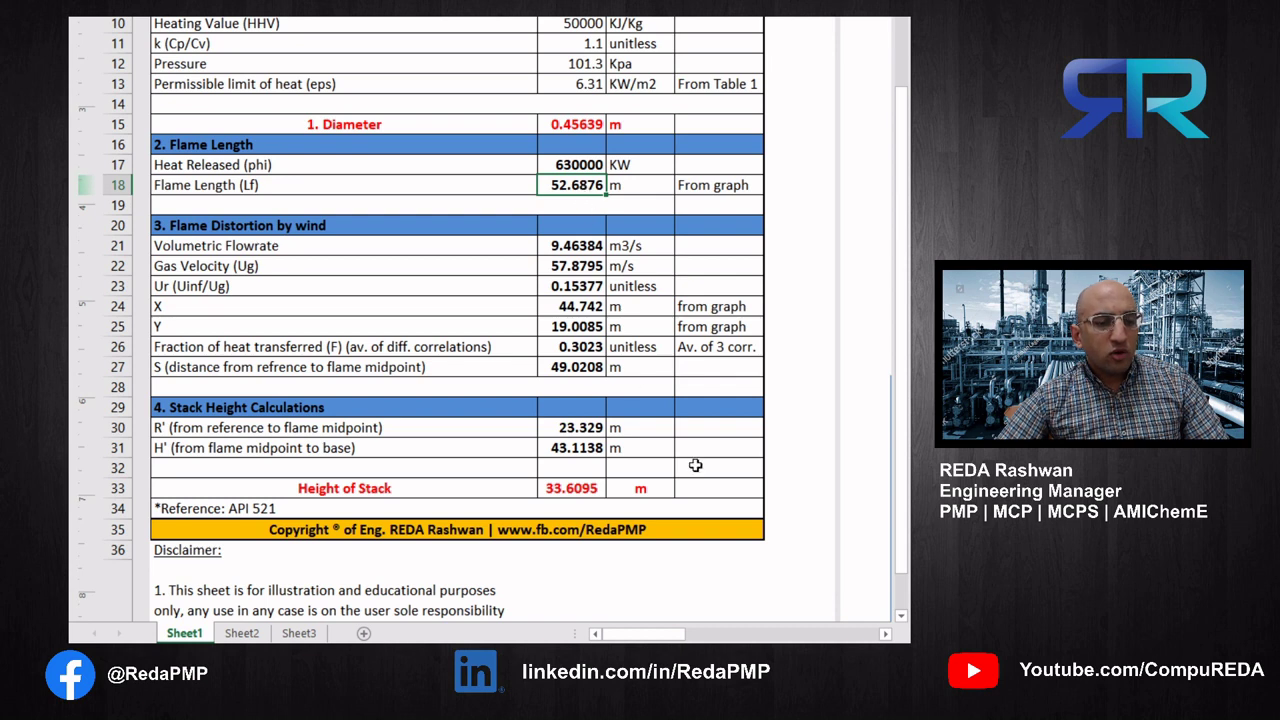
pyautogui.moveTo(648, 637); pyautogui.dragTo(752, 640)
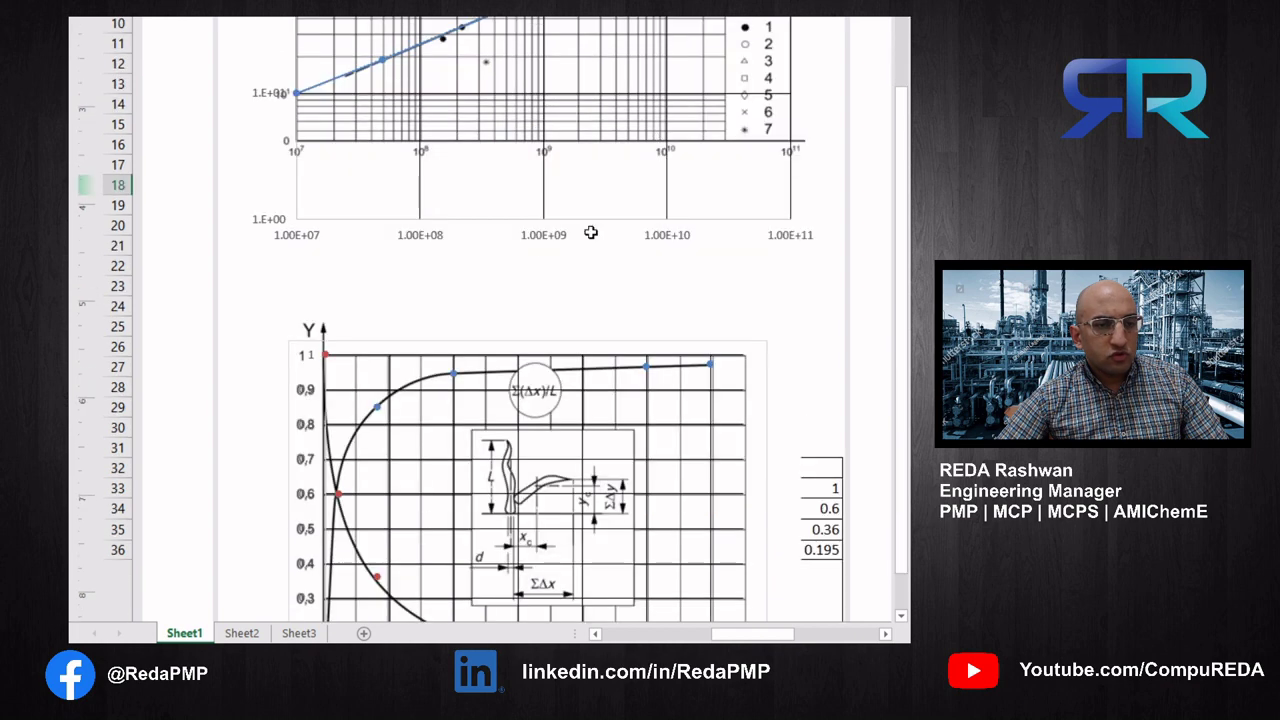
pyautogui.scroll(3, 640, 220)
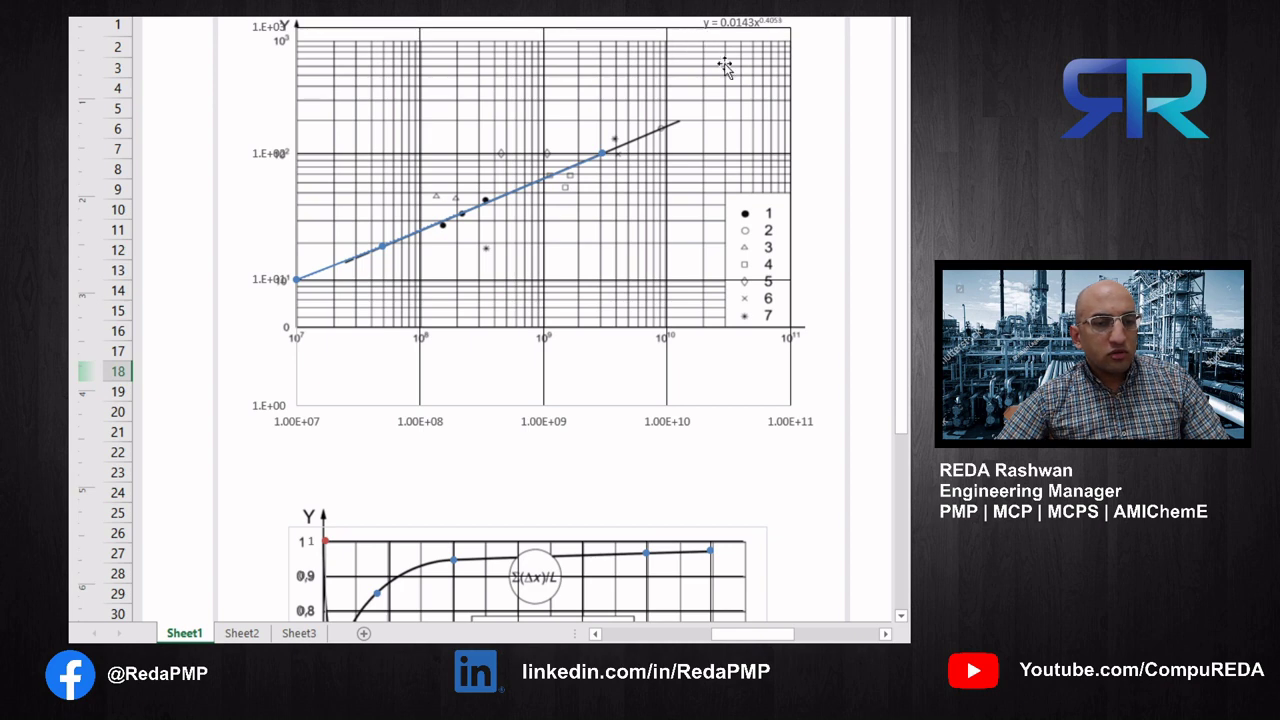
pyautogui.moveTo(729, 633); pyautogui.dragTo(607, 630)
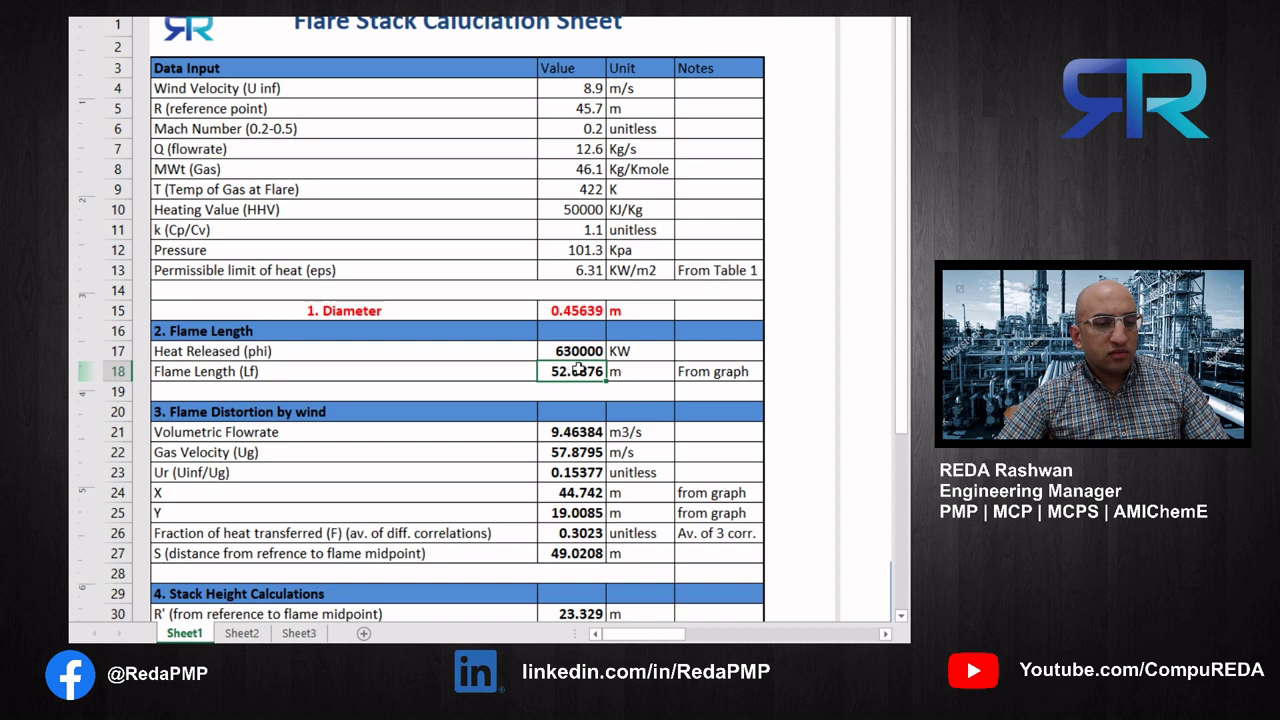
# Step: Review the volumetric flowrate, gas velocity (Ug) and velocity ratio Ur in the Flame Distortion by wind section
pyautogui.scroll(-3, 570, 371)
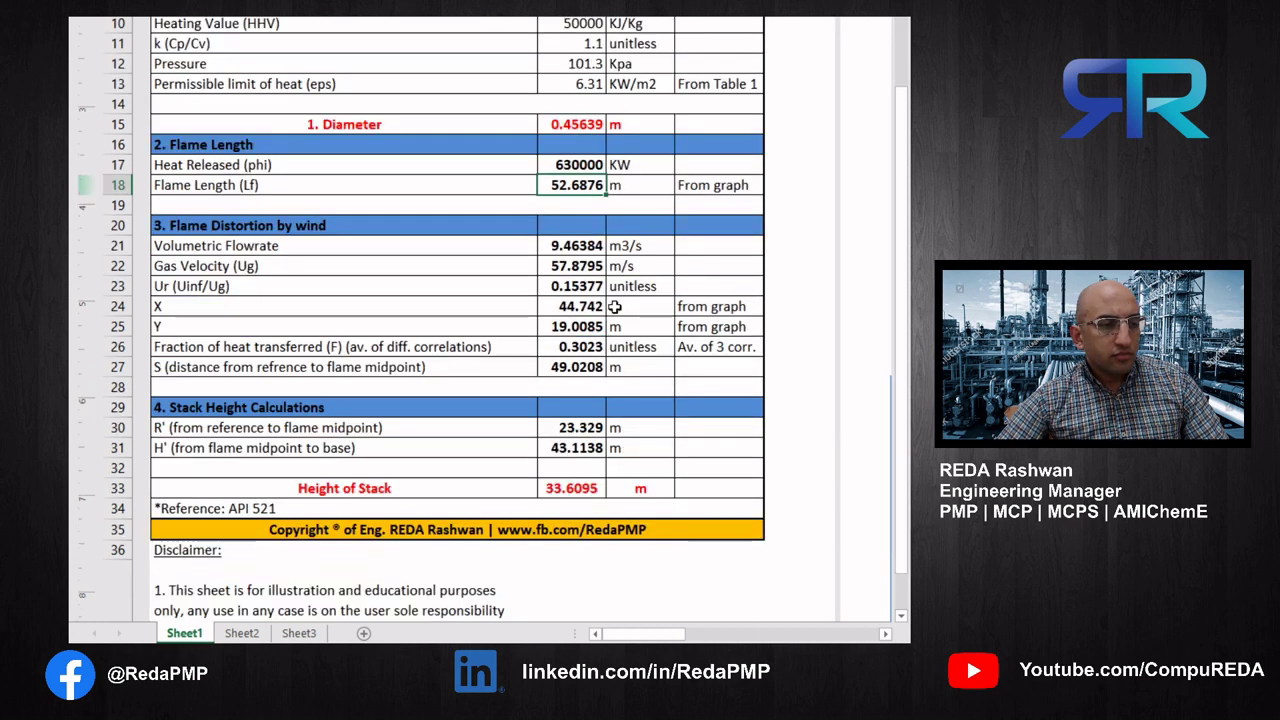
pyautogui.click(305, 225)
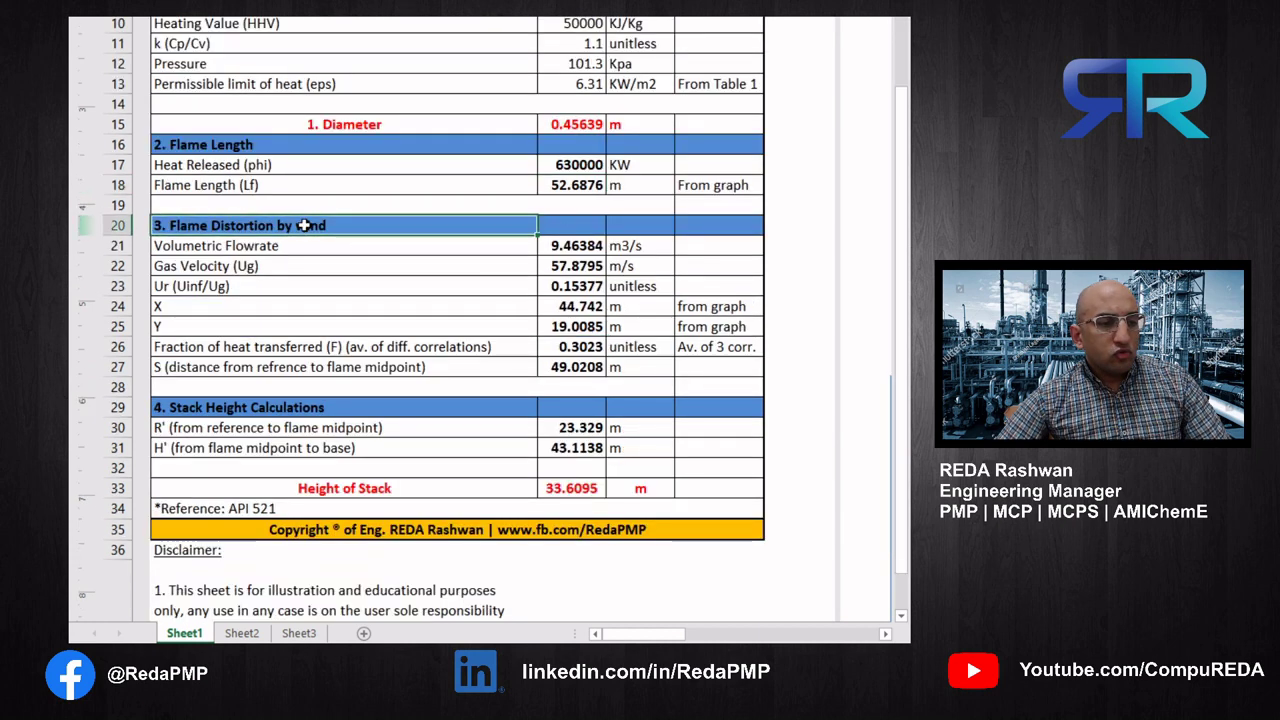
pyautogui.scroll(-3, 486, 217)
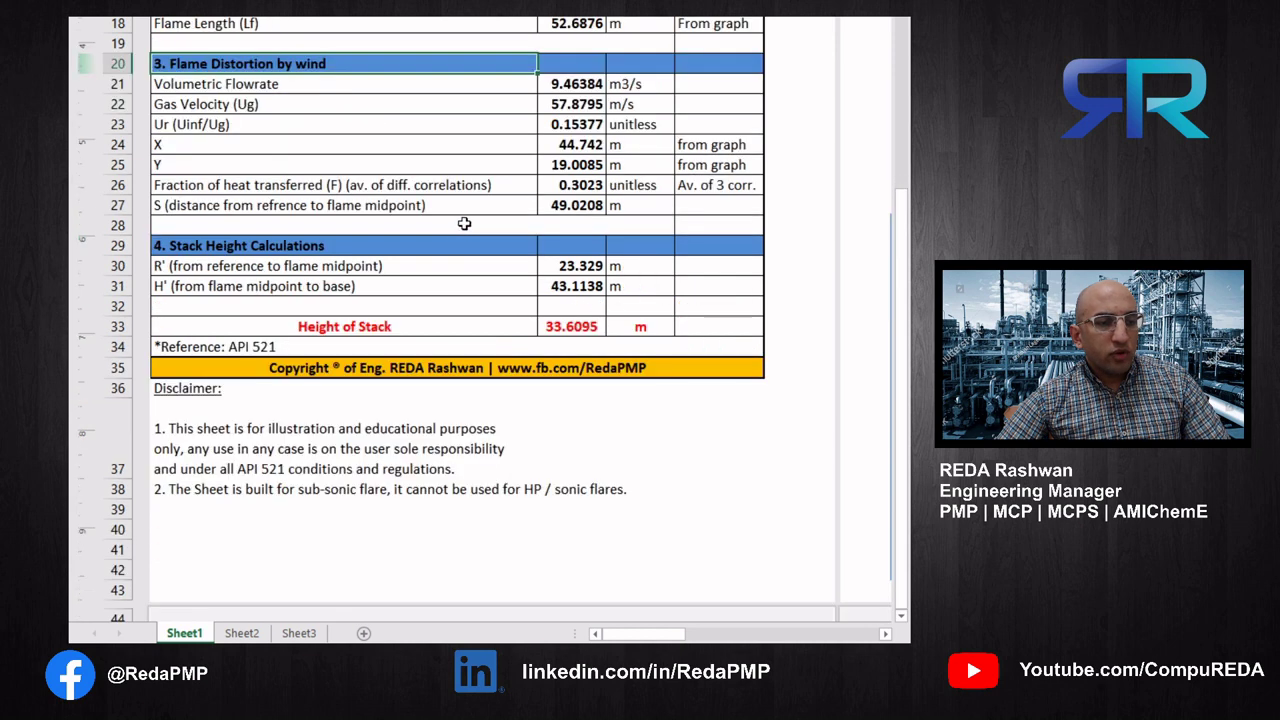
pyautogui.click(575, 86)
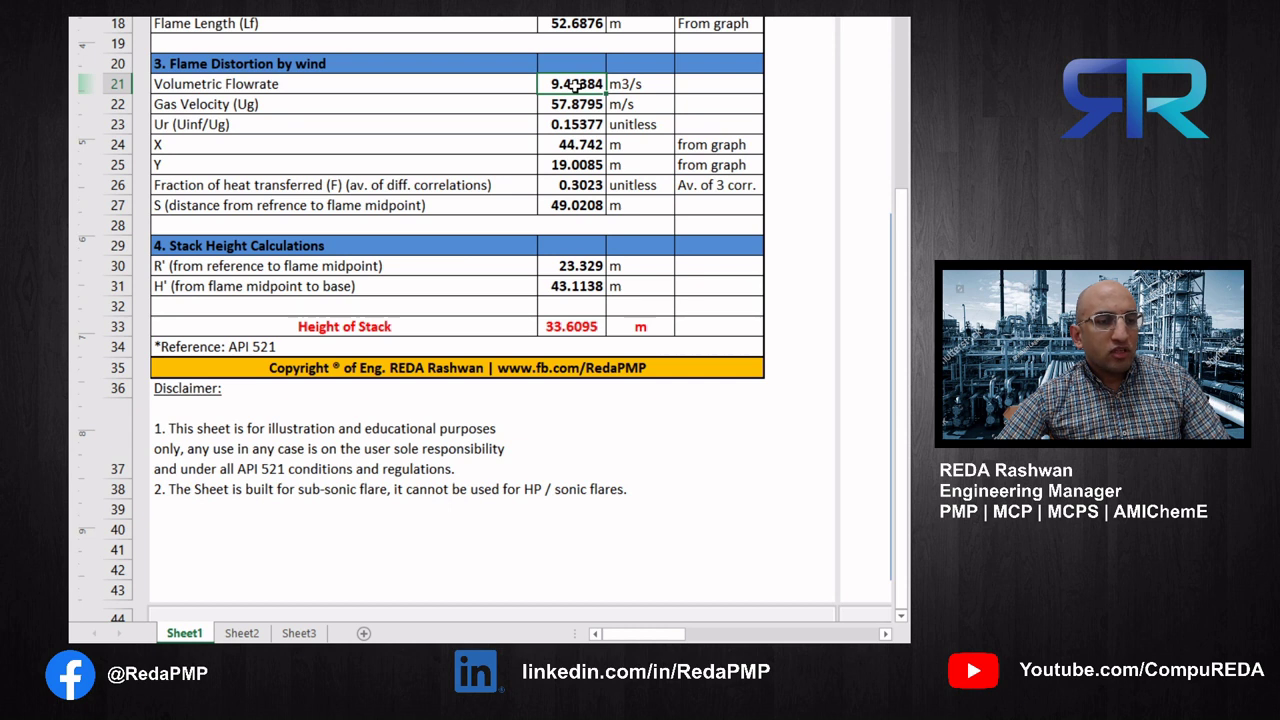
pyautogui.click(576, 104)
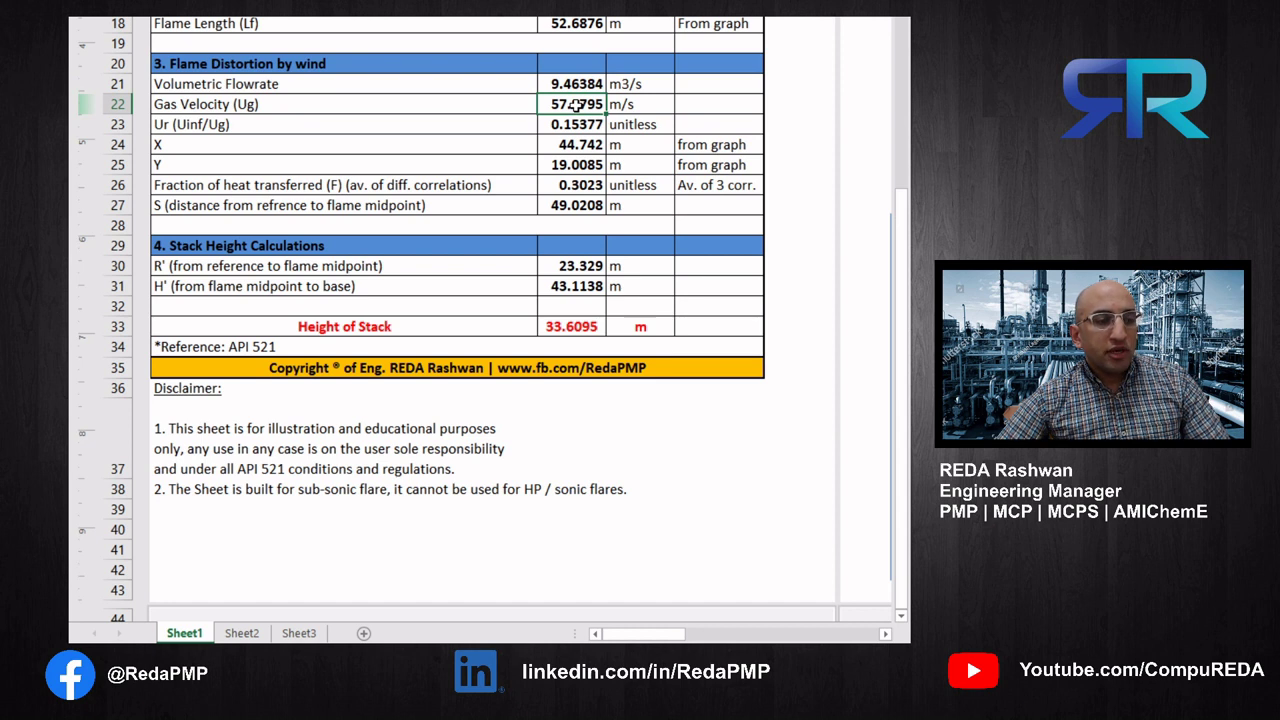
pyautogui.click(576, 123)
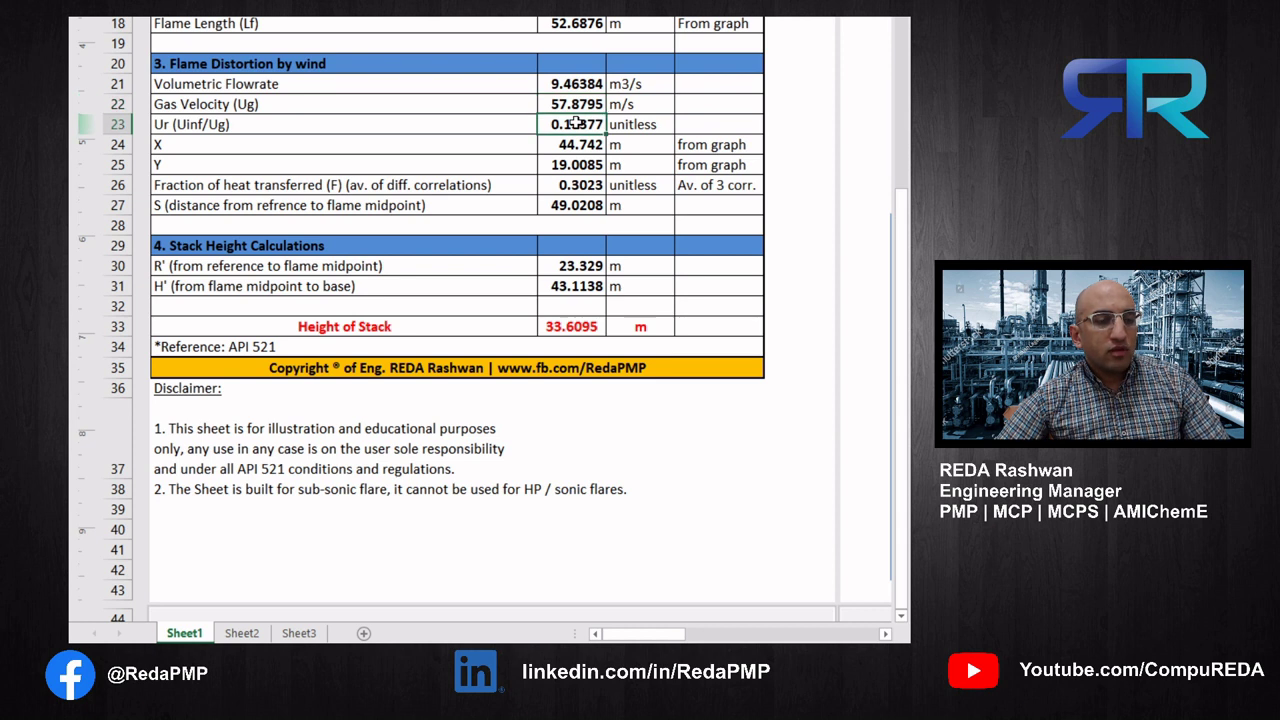
# Step: Examine the X and Y flame distortion values together with the distortion graph they are read from
pyautogui.click(579, 145)
pyautogui.keyDown('ctrl'); pyautogui.click(579, 165); pyautogui.keyUp('ctrl')
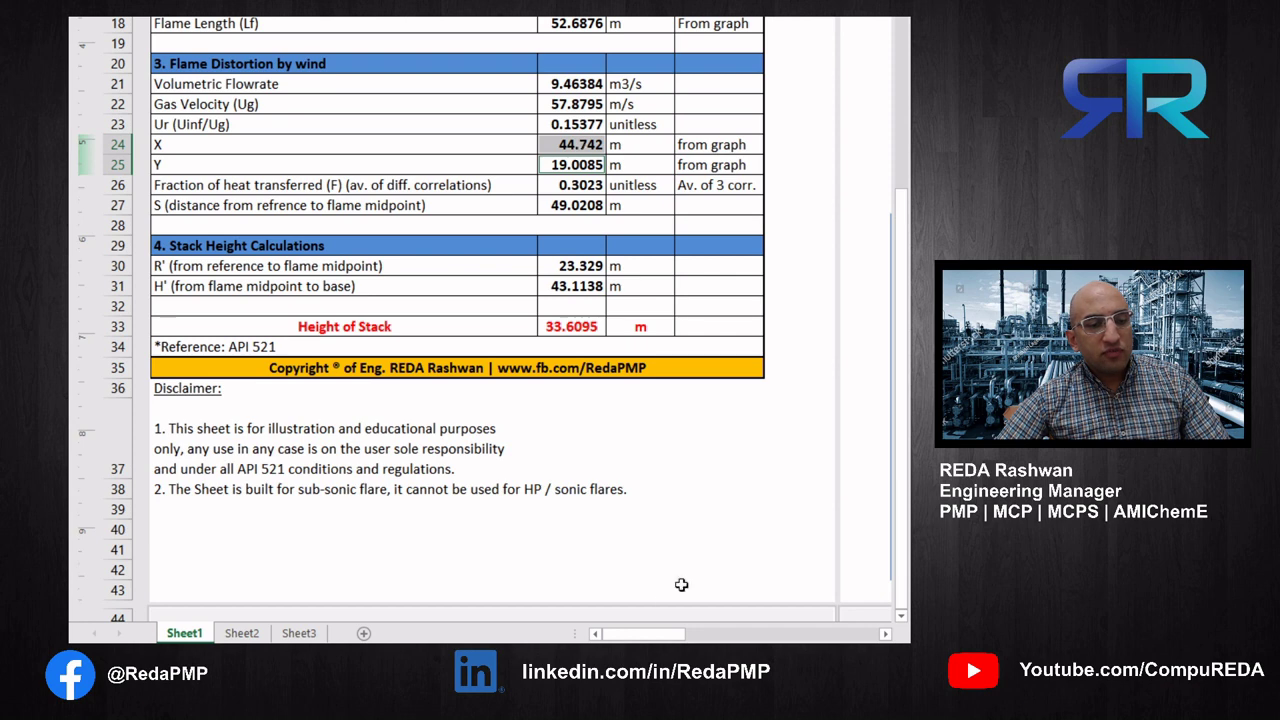
pyautogui.moveTo(655, 635); pyautogui.dragTo(757, 641)
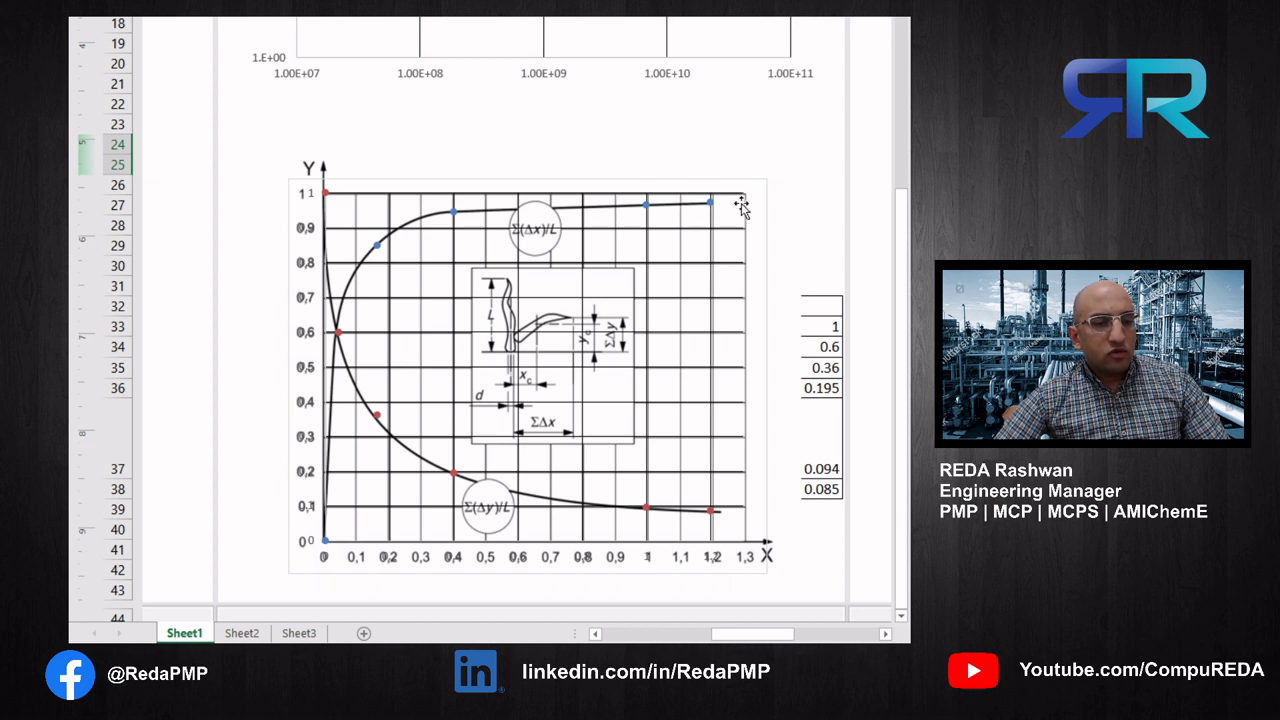
pyautogui.moveTo(740, 634); pyautogui.dragTo(620, 638)
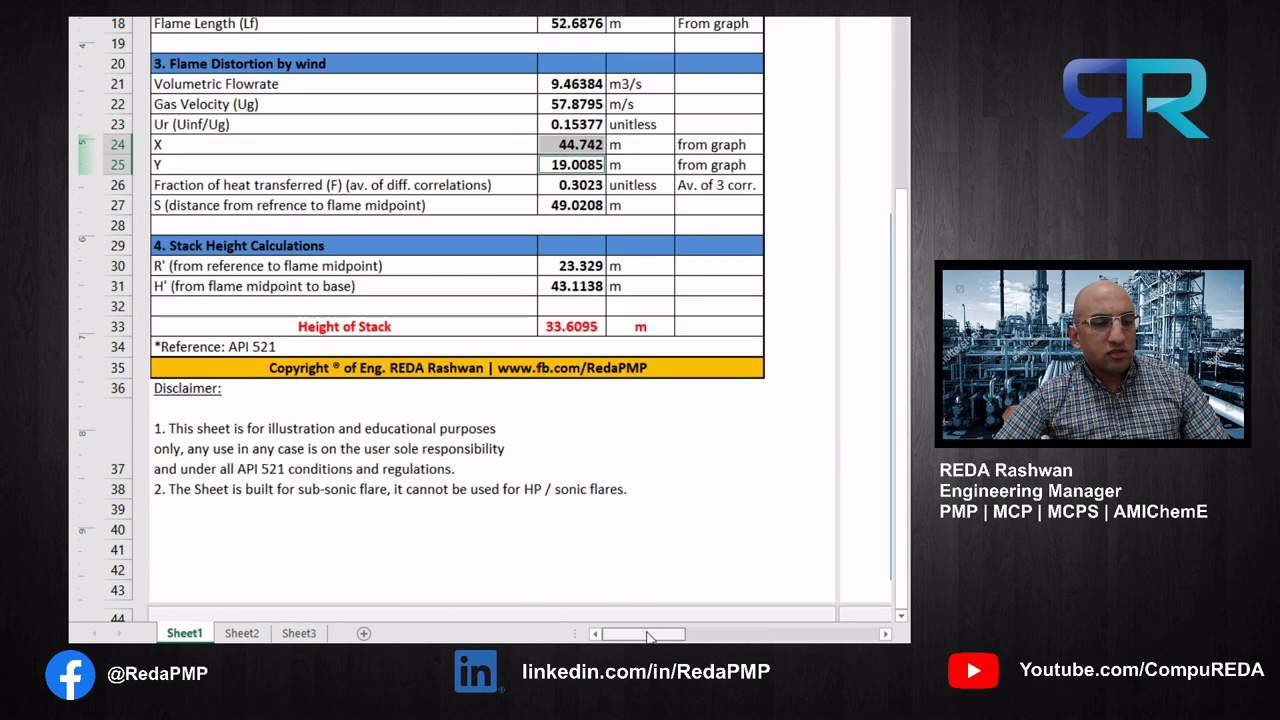
pyautogui.click(575, 166)
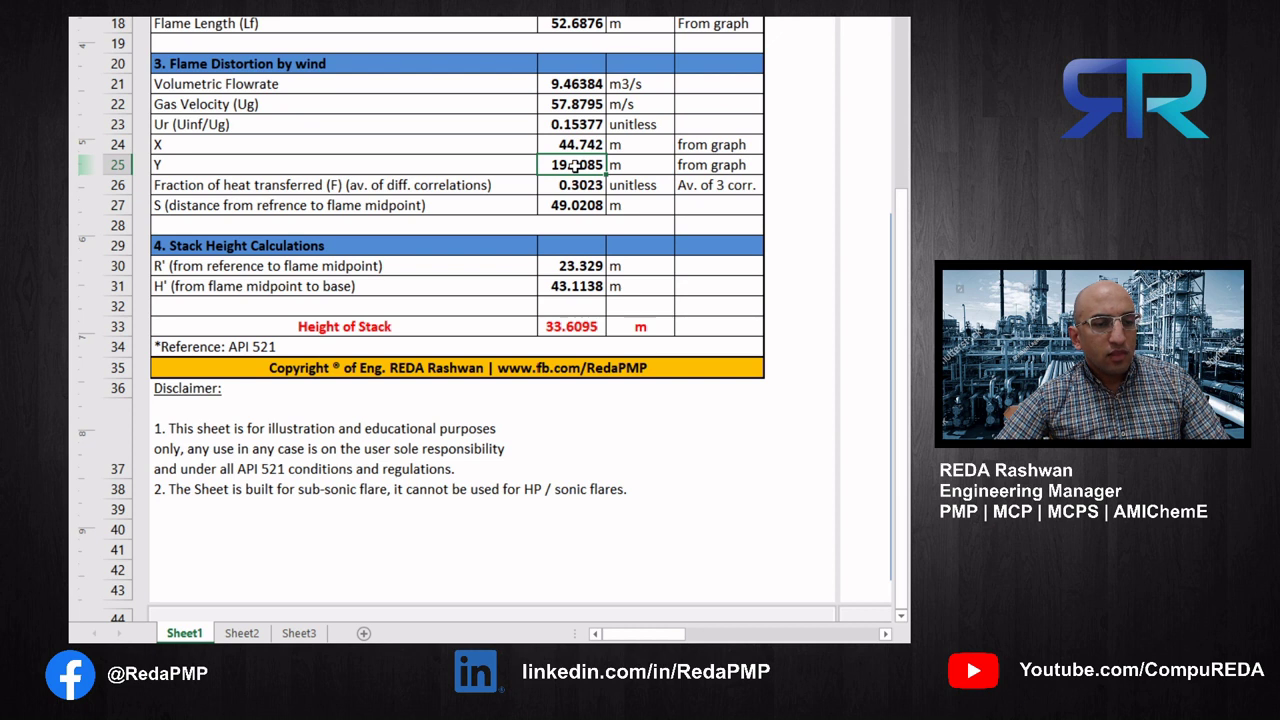
# Step: Examine the fraction of heat transferred (F) and the three Heat Frac. Corr. values it averages
pyautogui.click(575, 186)
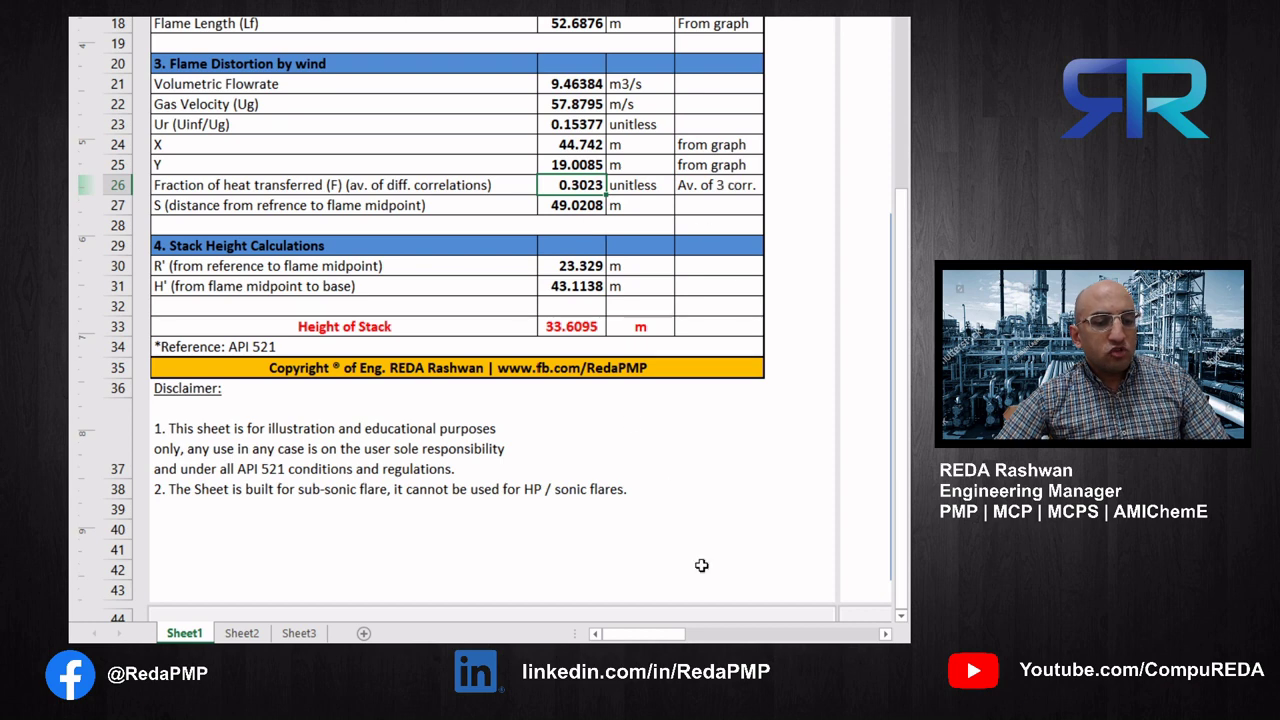
pyautogui.moveTo(668, 633); pyautogui.dragTo(706, 633)
pyautogui.moveTo(325, 183); pyautogui.dragTo(440, 181)
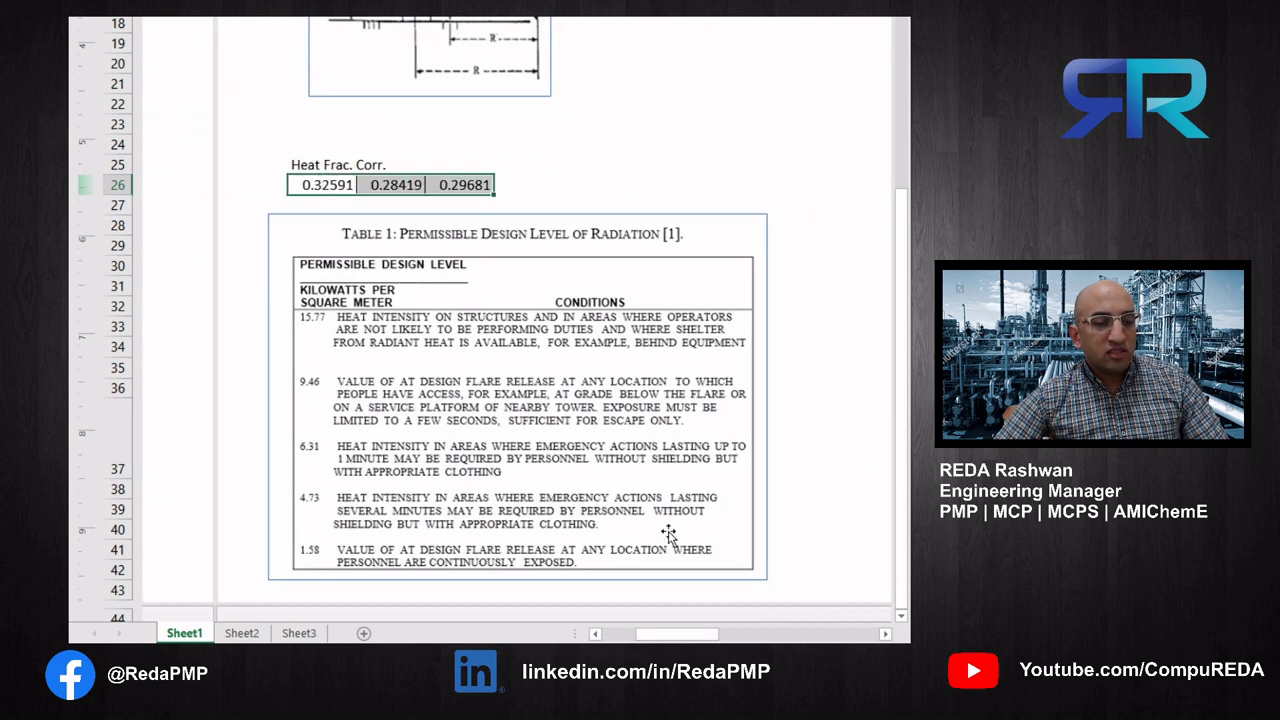
pyautogui.moveTo(677, 633); pyautogui.dragTo(643, 633)
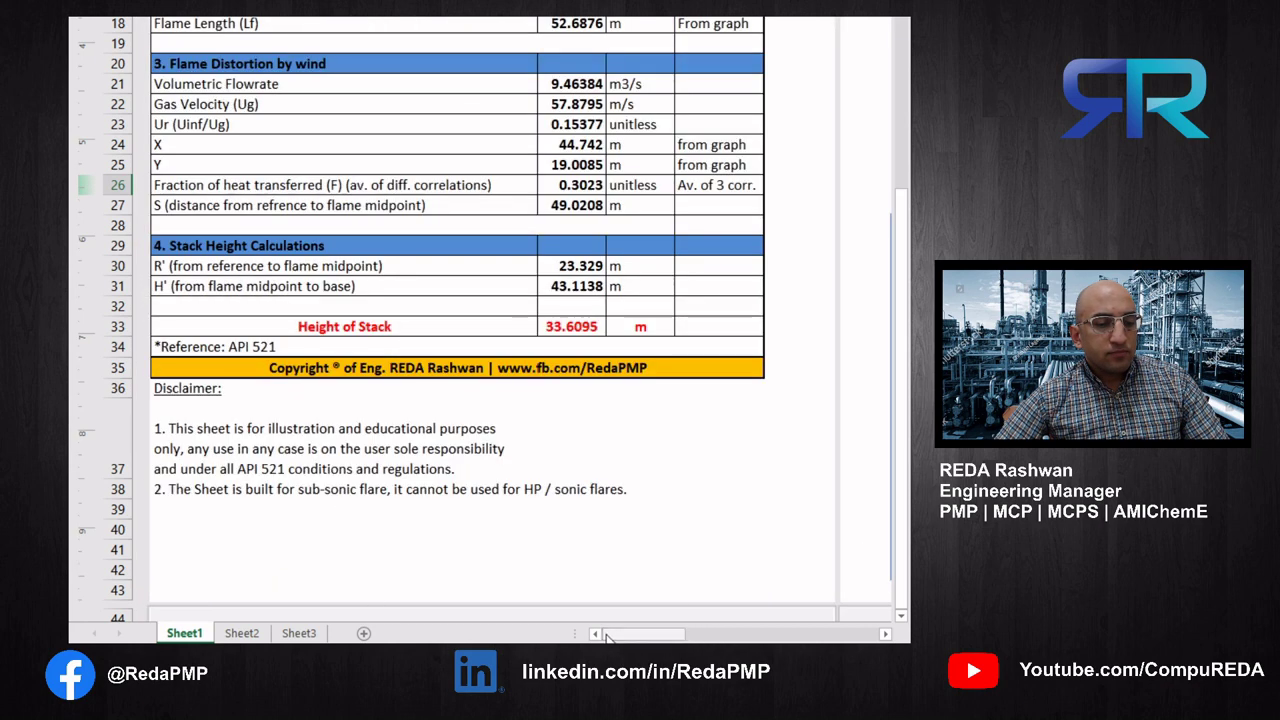
pyautogui.click(563, 189)
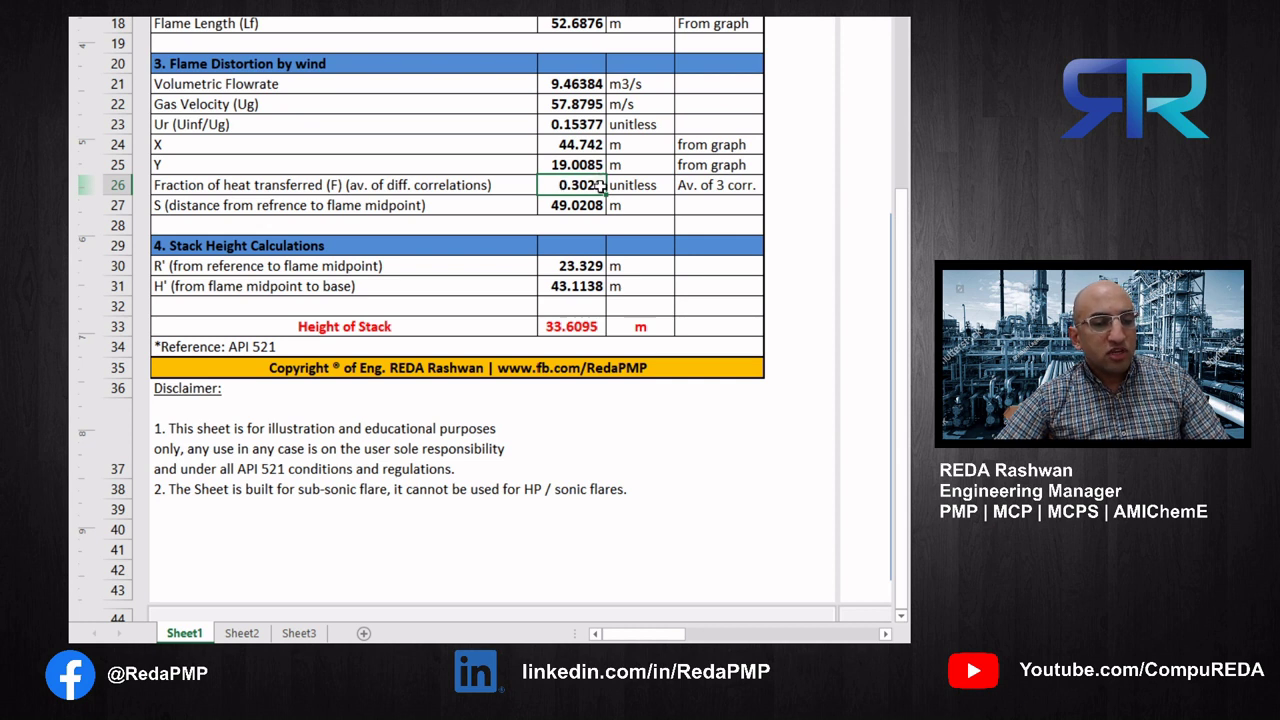
# Step: Review the distance S to the flame midpoint and the stack height calculations R', H' and Height of Stack
pyautogui.click(417, 207)
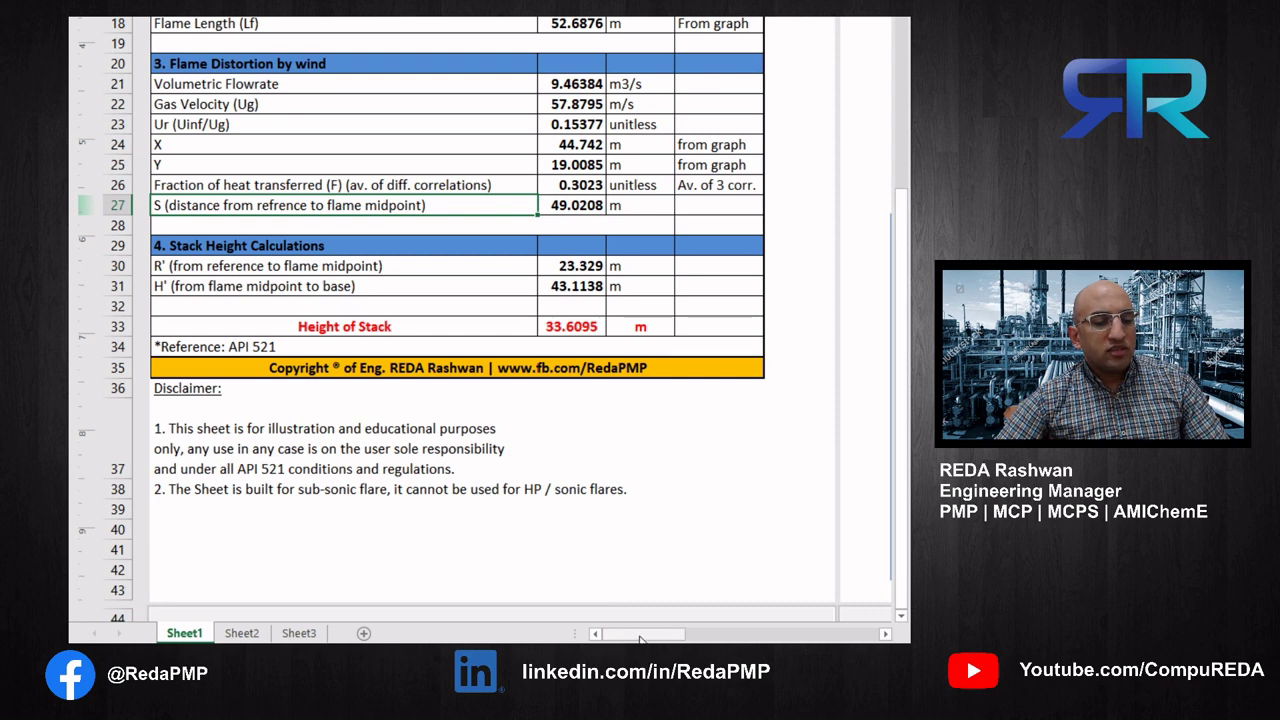
pyautogui.moveTo(634, 638)
pyautogui.mouseDown()
pyautogui.moveTo(654, 640)
pyautogui.moveTo(622, 640)
pyautogui.mouseUp()
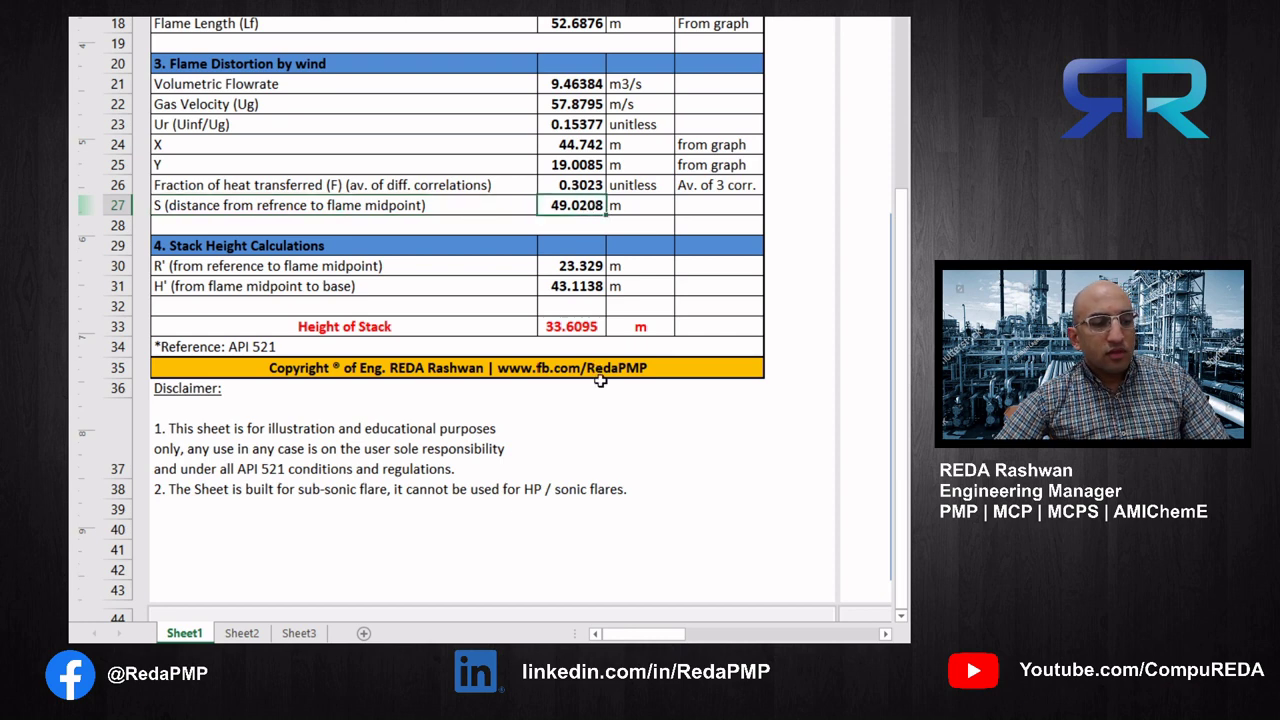
pyautogui.scroll(-3, 600, 380)
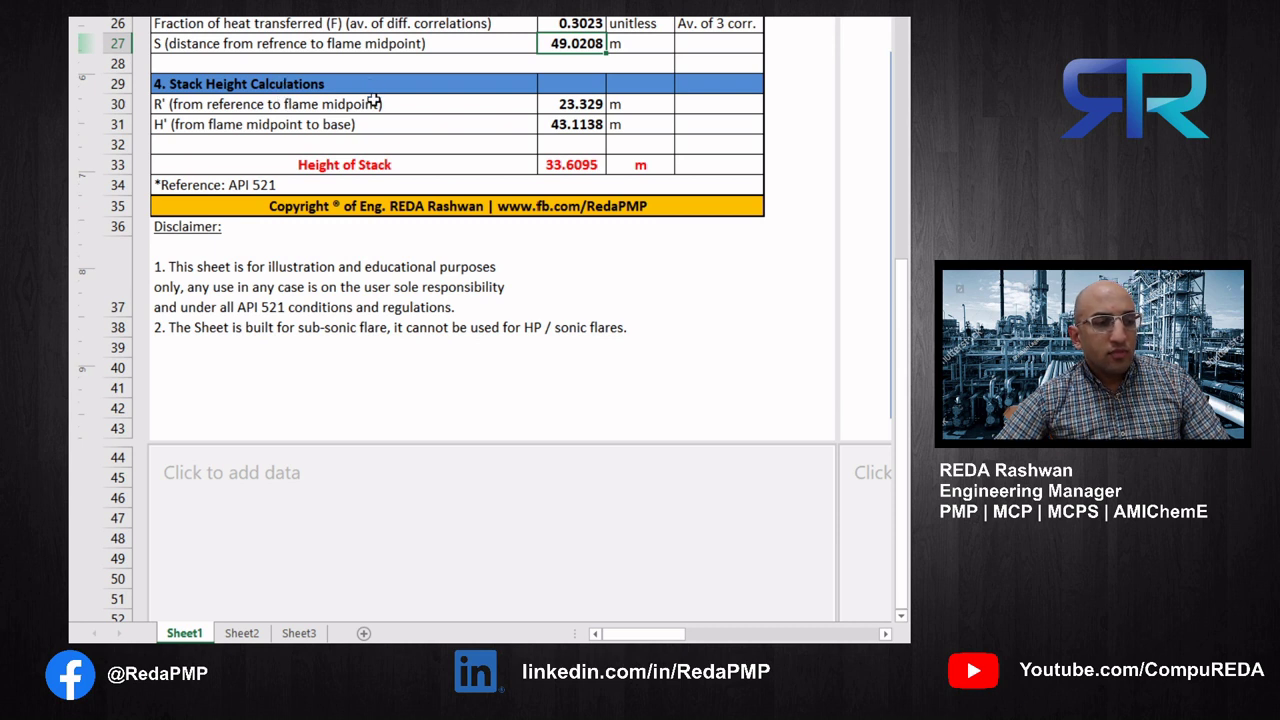
pyautogui.click(575, 103)
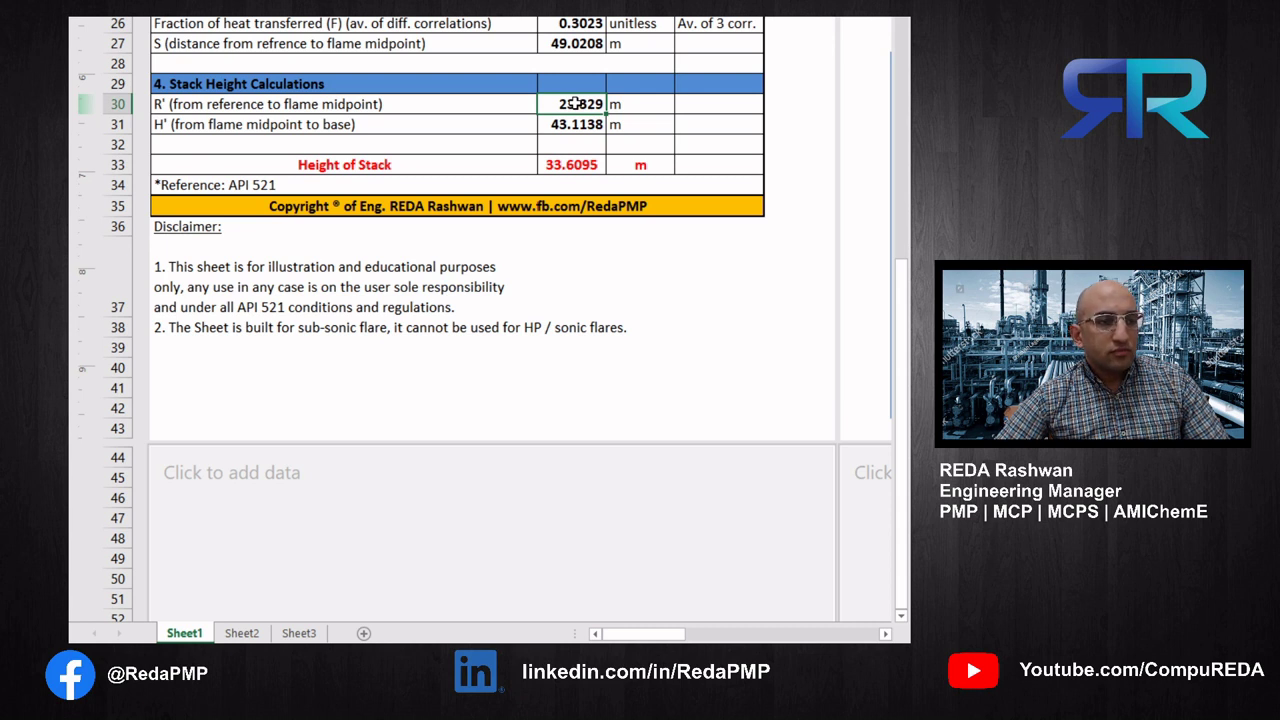
pyautogui.click(577, 124)
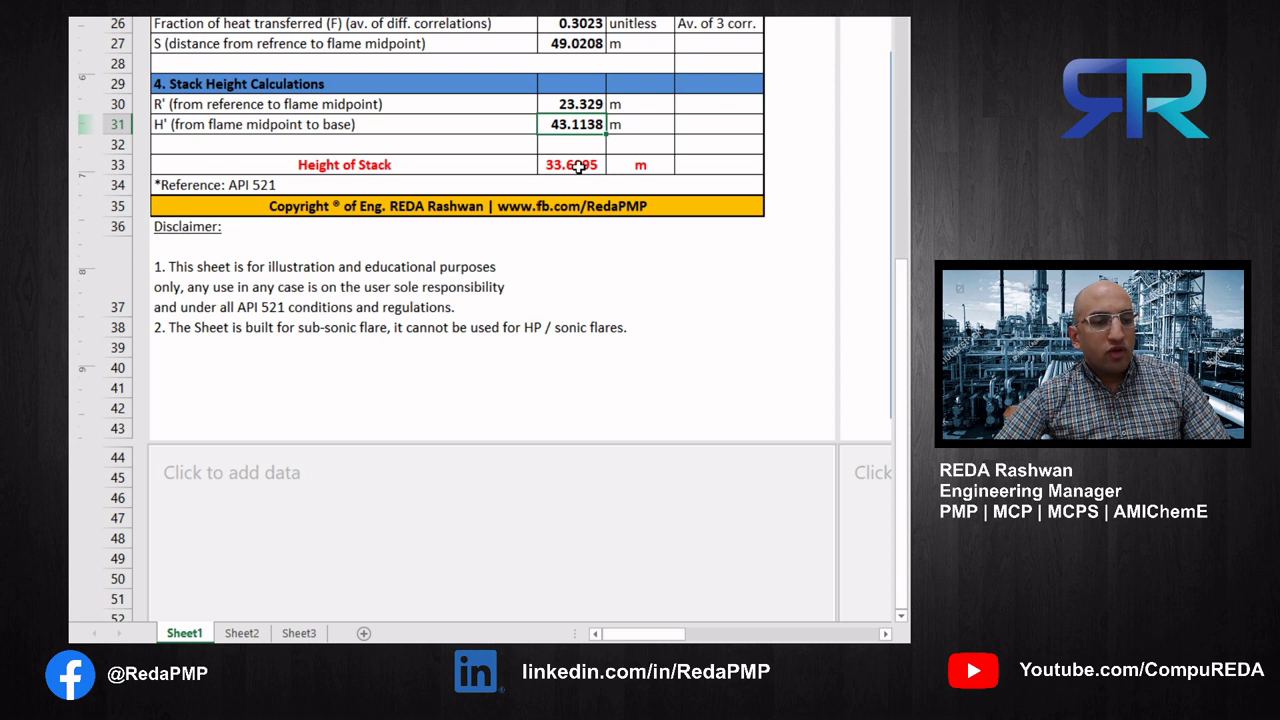
pyautogui.click(578, 167)
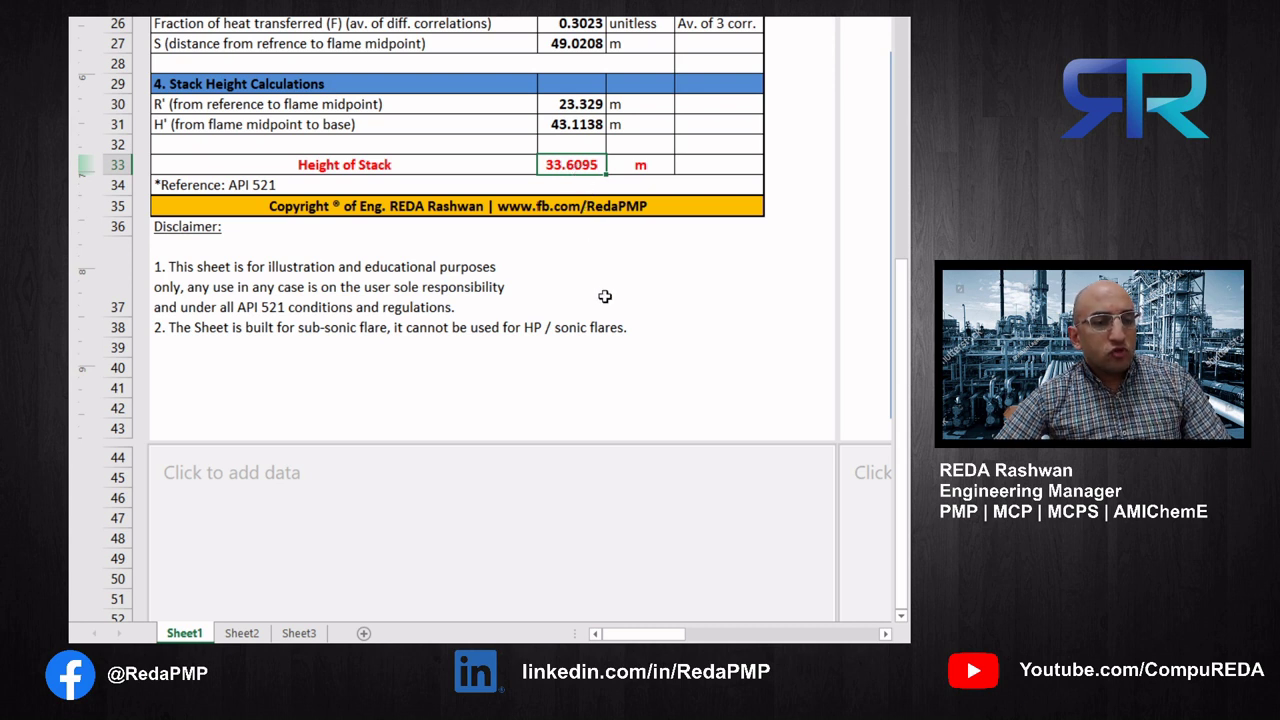
# Step: Examine the bubble charts and tables relating stack height to Mach number and to reference distance
pyautogui.scroll(8, 605, 296)
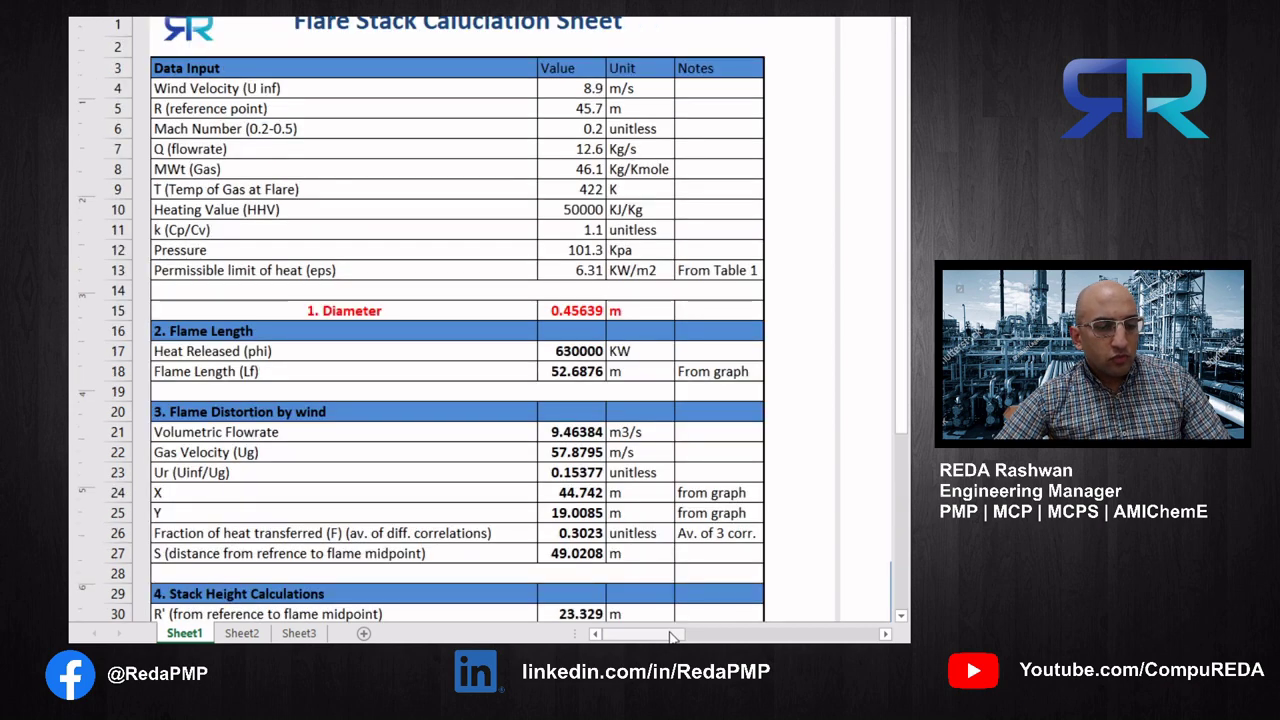
pyautogui.moveTo(676, 637); pyautogui.dragTo(851, 640)
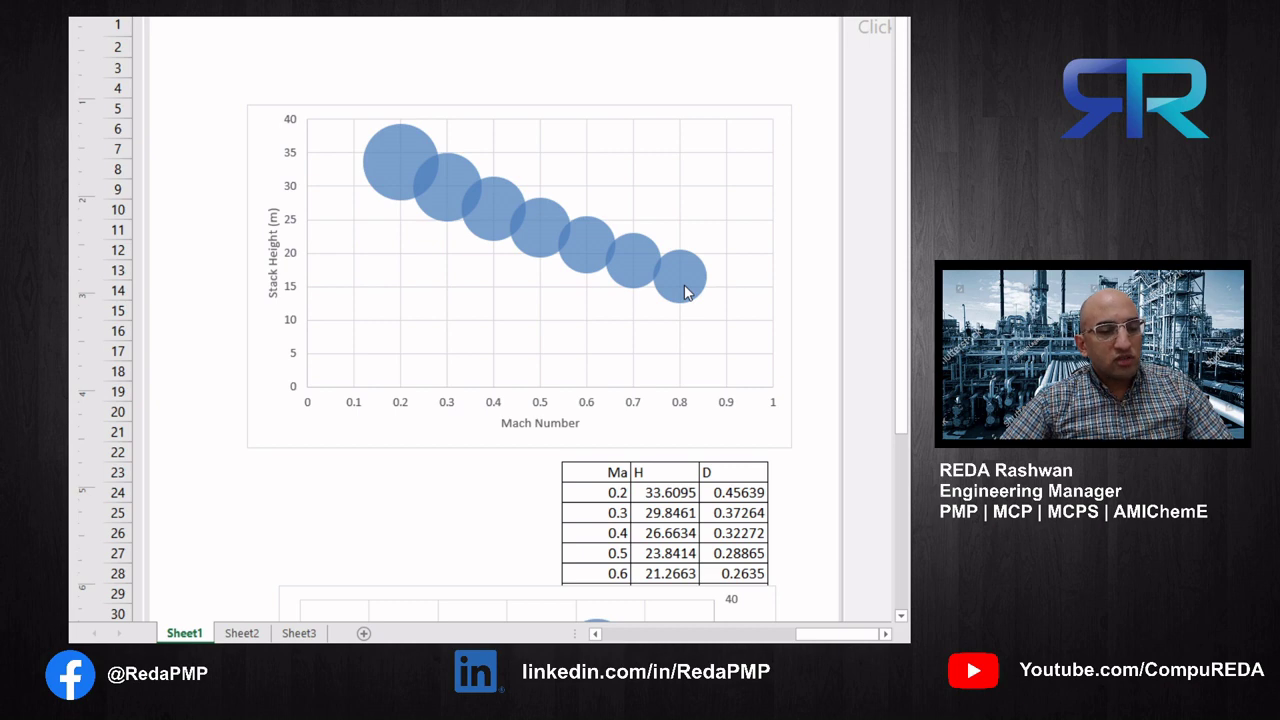
pyautogui.scroll(-3, 685, 291)
pyautogui.scroll(-6, 685, 291)
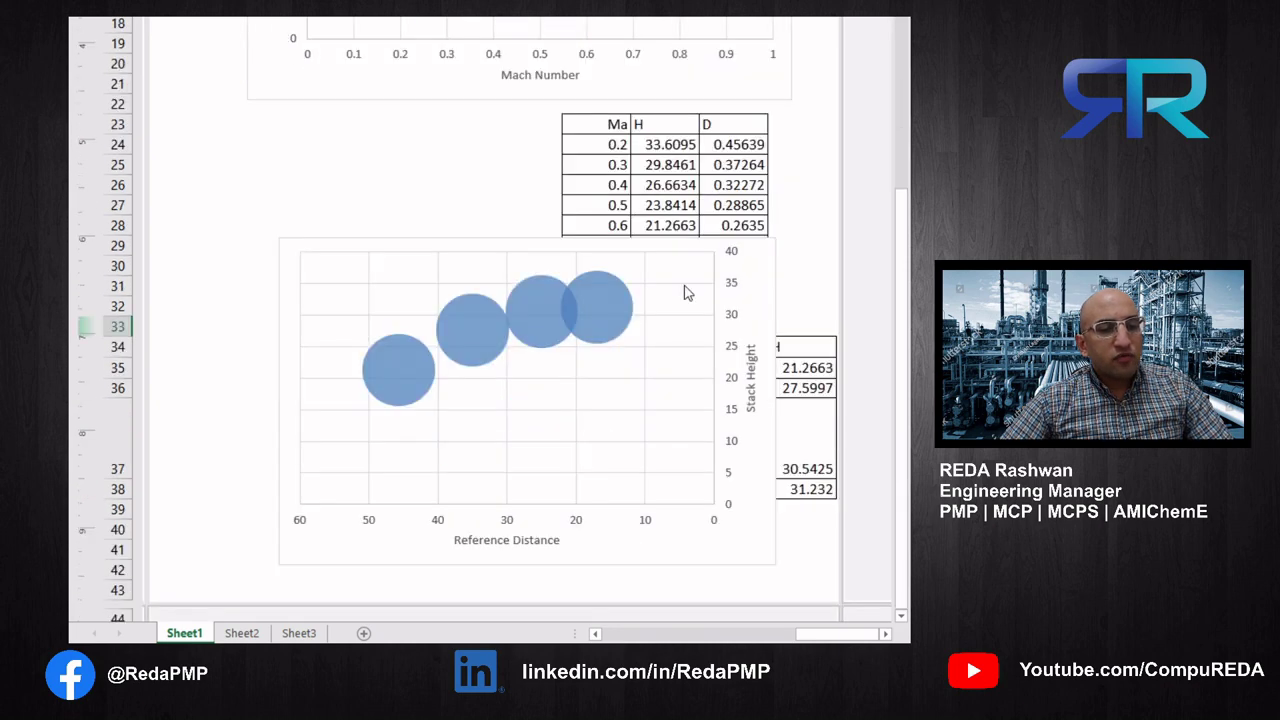